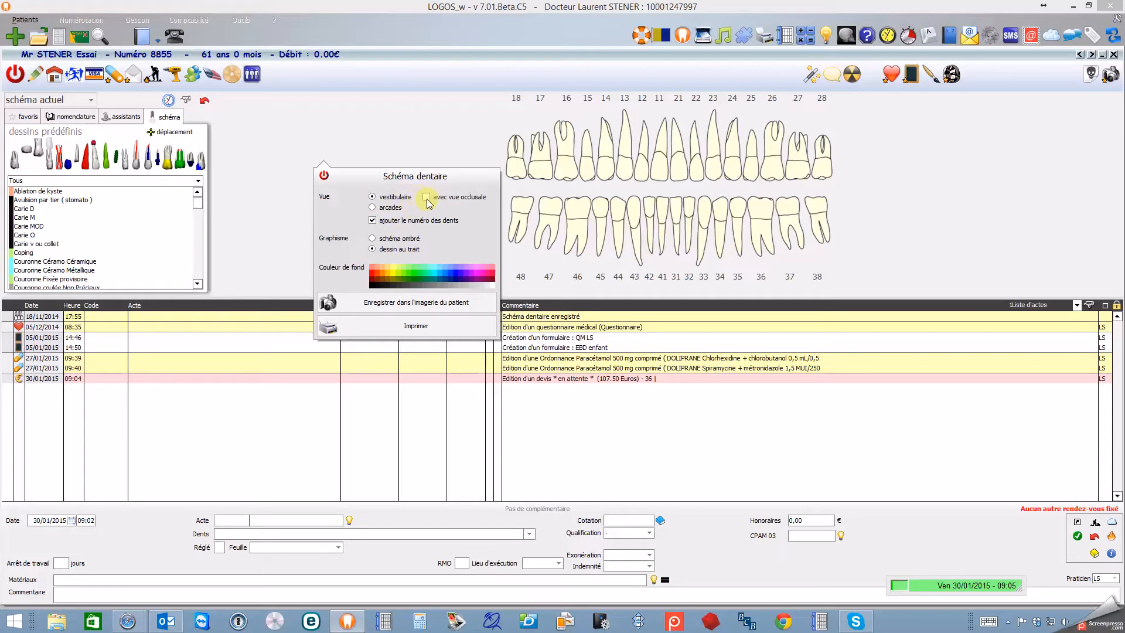
Switch the dental chart to the arcades view and preview the chart's printout.
click(373, 207)
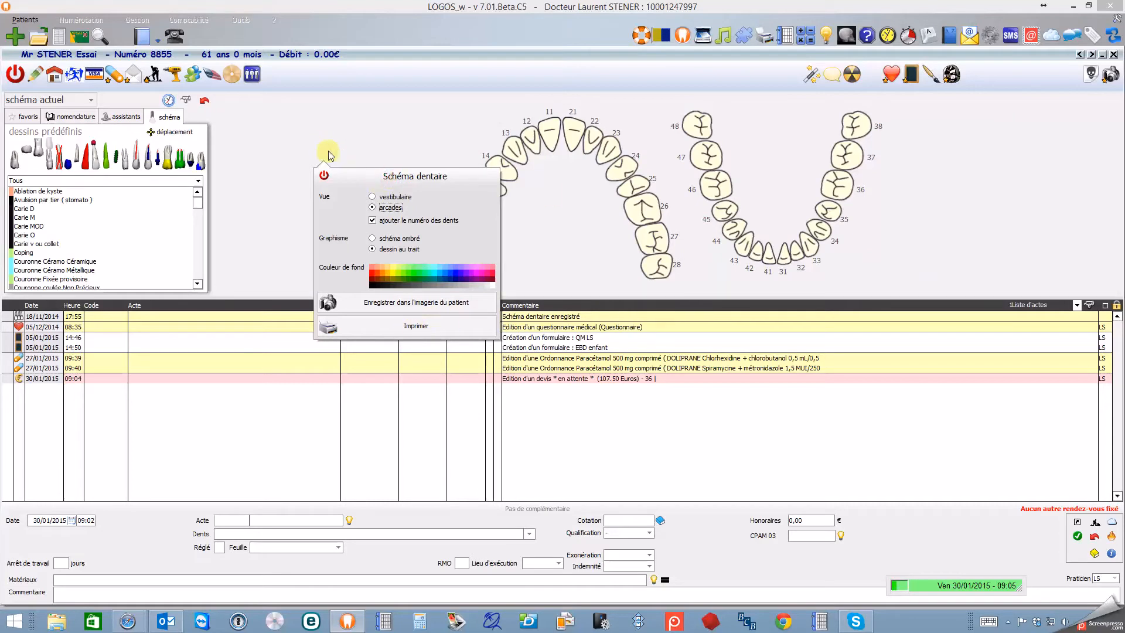
click(413, 329)
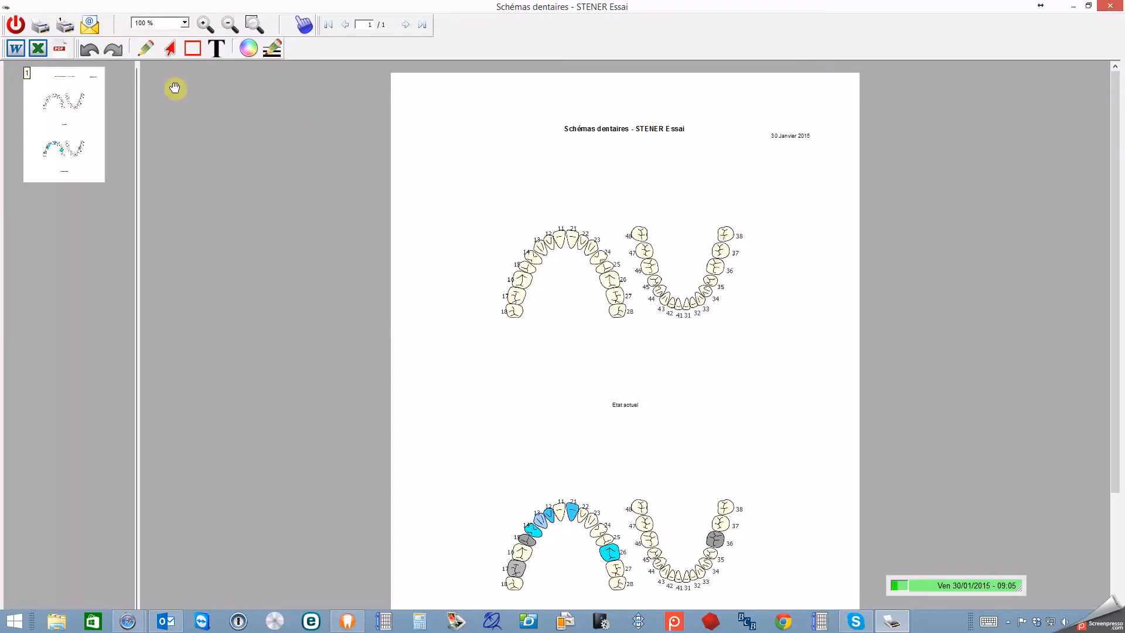
click(15, 27)
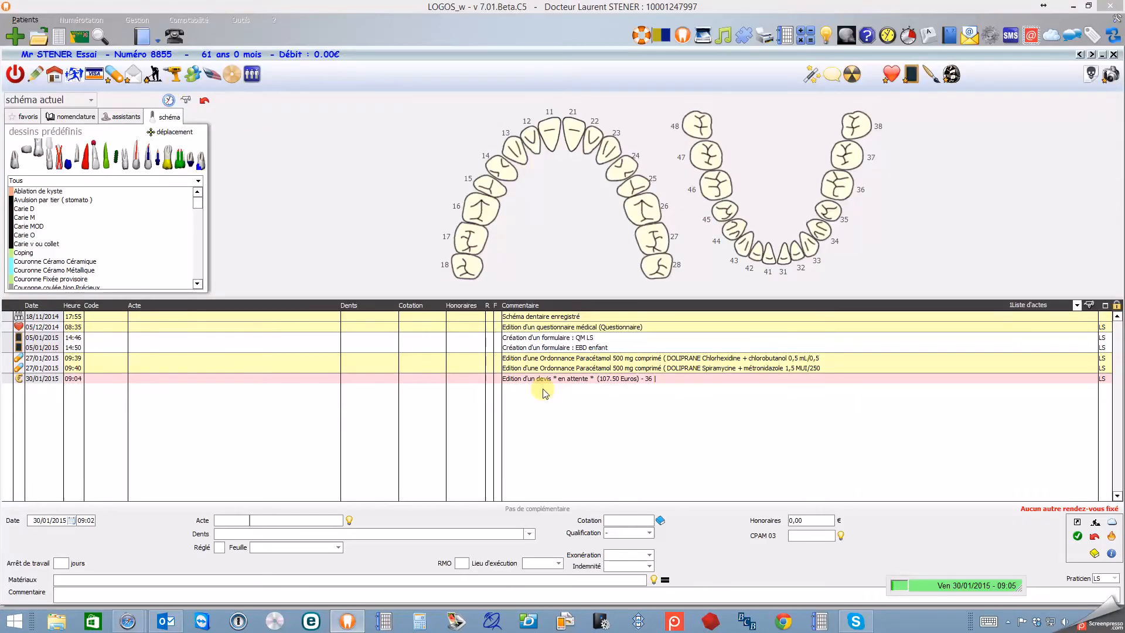
Set the dental chart to the vestibulaire view without the occlusal view.
right_click(348, 210)
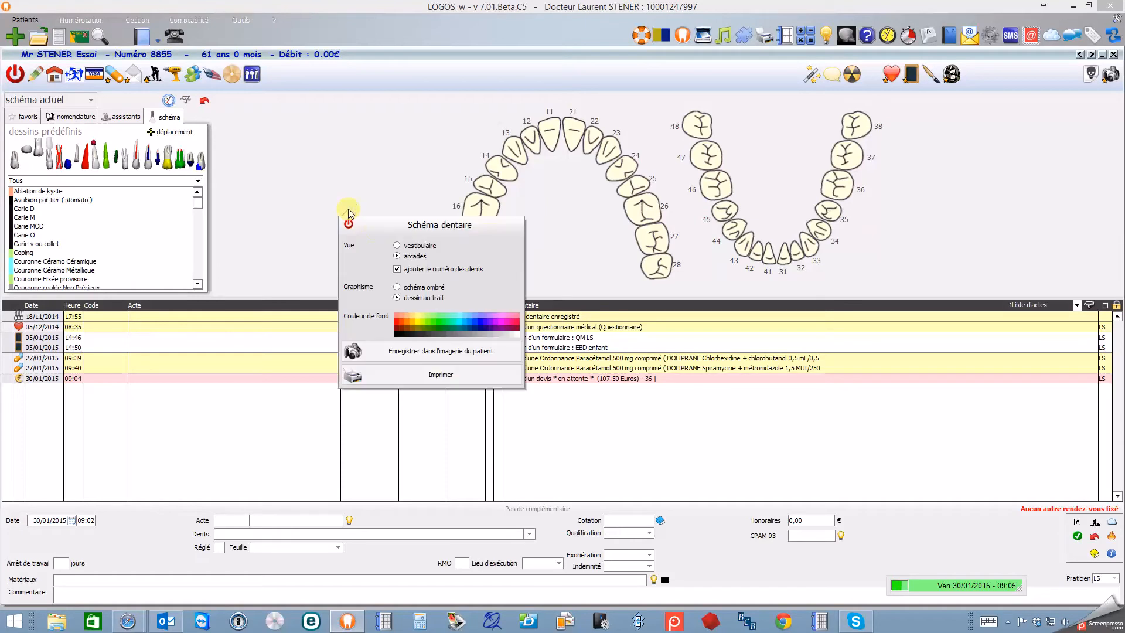
click(402, 245)
click(451, 246)
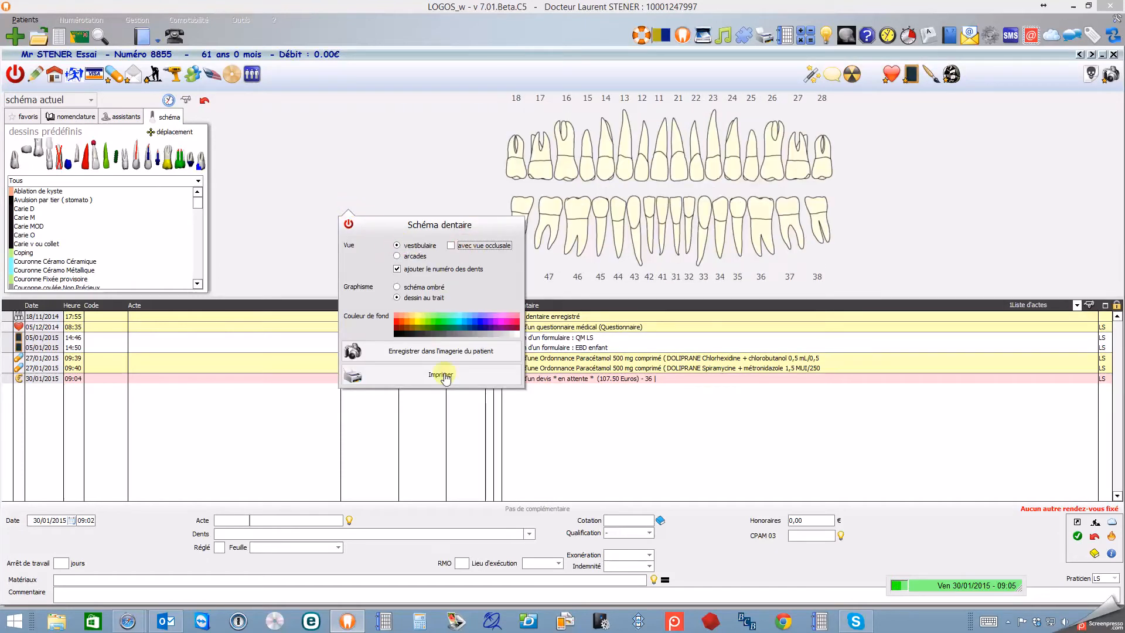
click(348, 225)
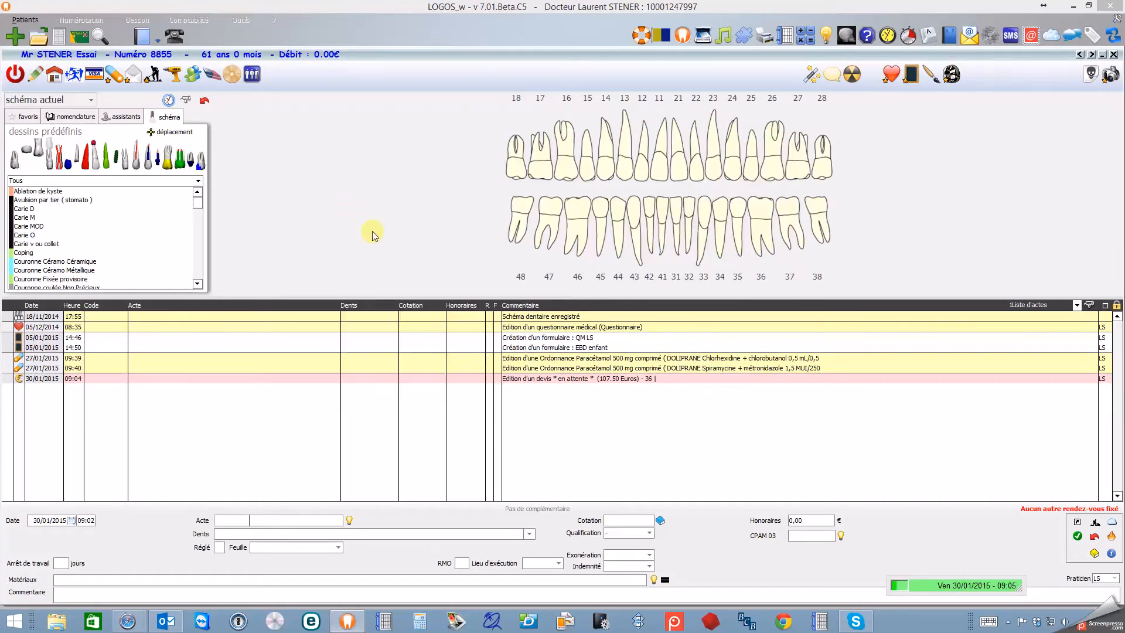
Mark the 30/01/2015 - 36 quote as accepted and add its metal crown act on tooth 36 to the patient's record.
click(158, 79)
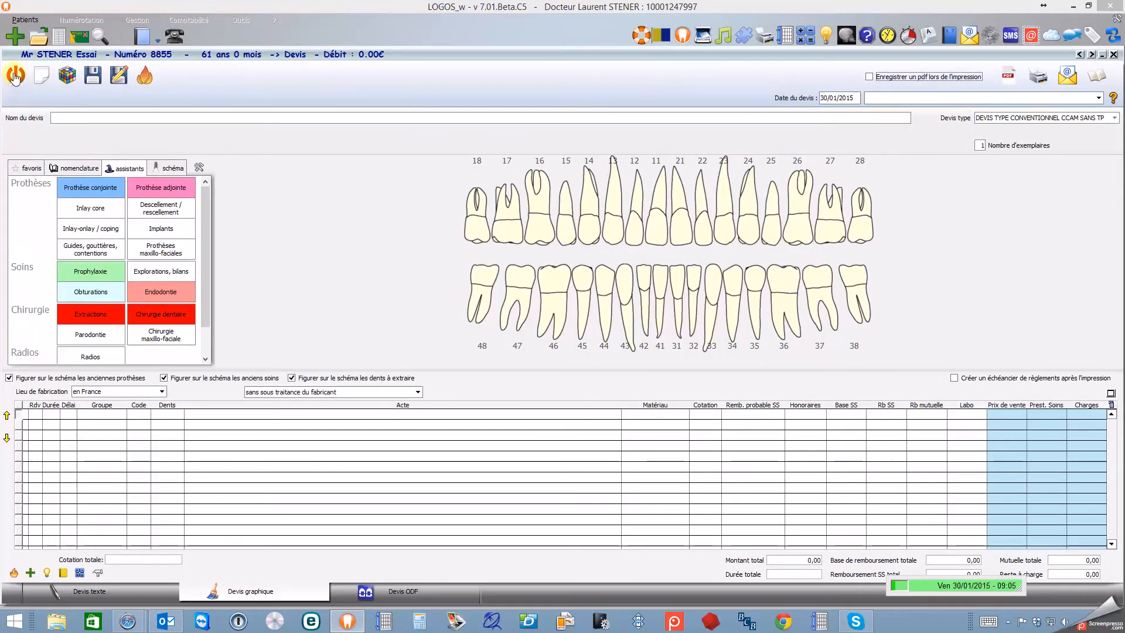
click(17, 75)
right_click(150, 77)
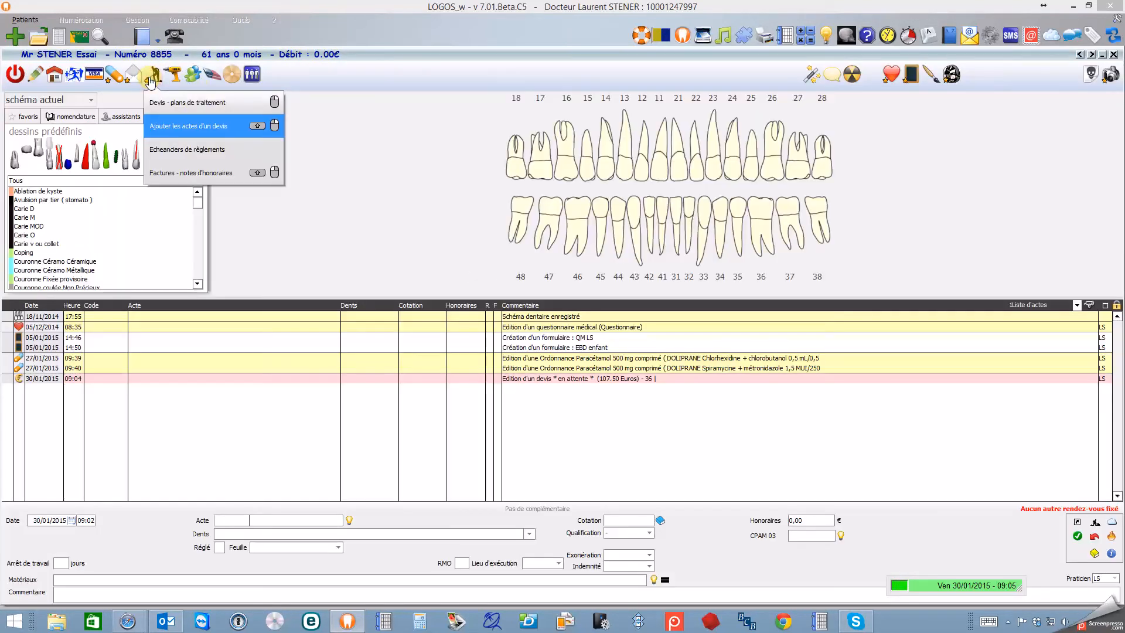
click(195, 132)
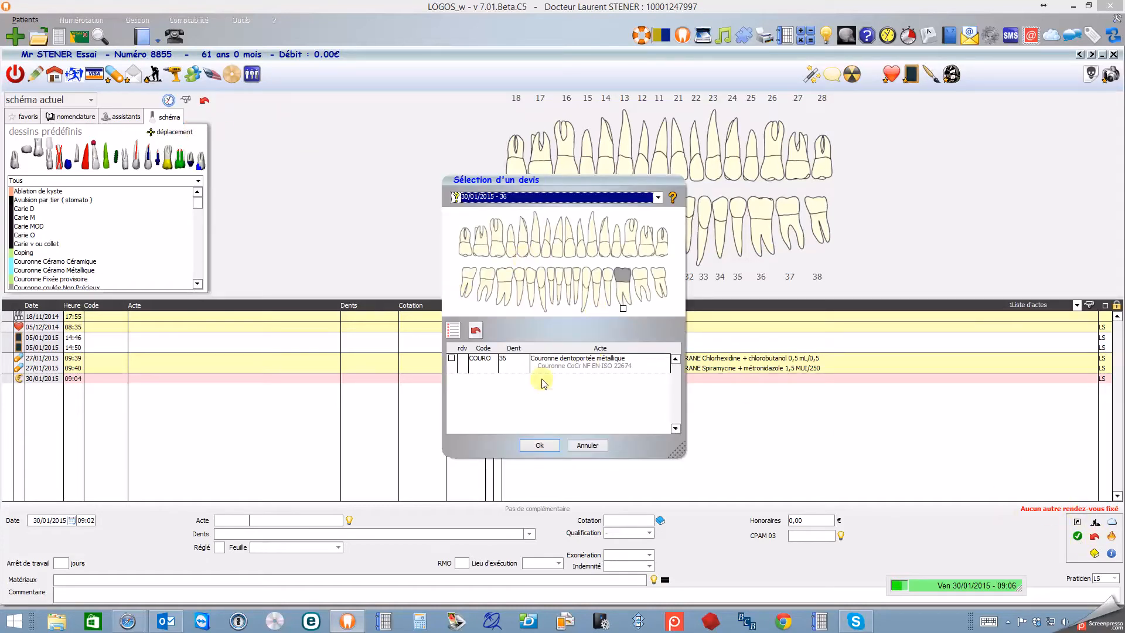
click(673, 200)
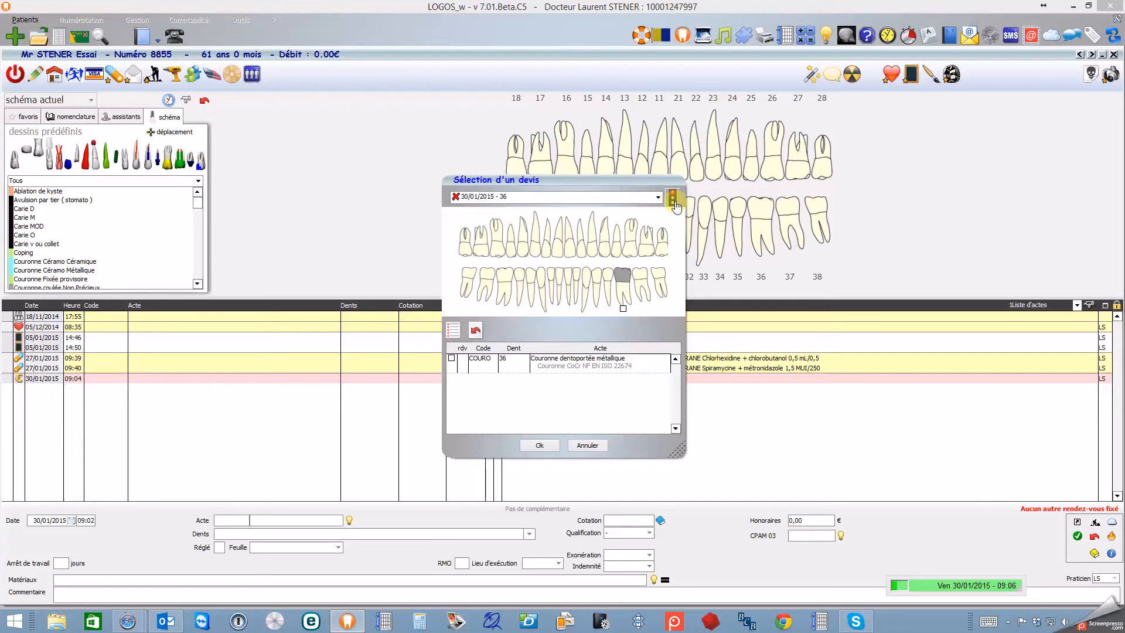
click(674, 201)
click(453, 359)
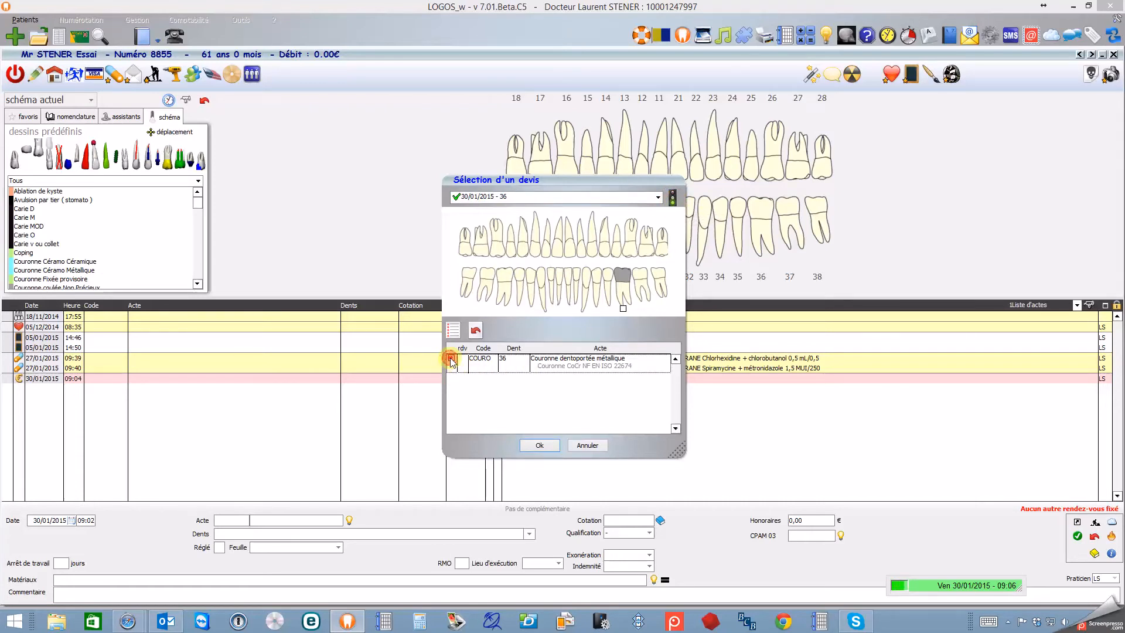
click(539, 445)
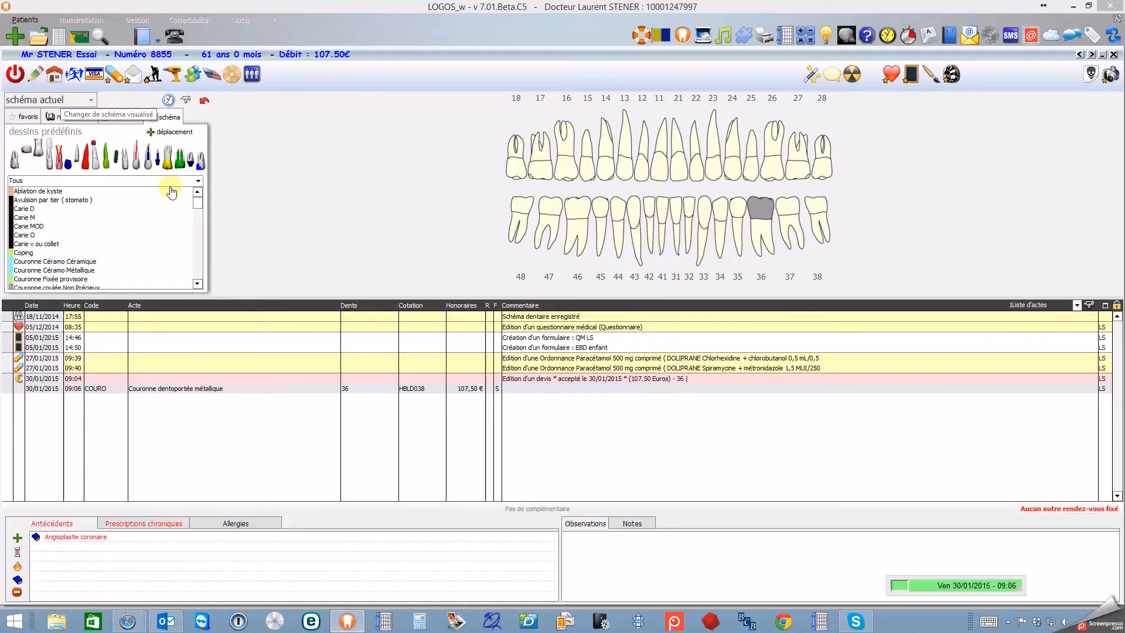
Search for LEVOTH and add LEVOTHYROX 100MCG CPR SECABLE 30 to the patient's chronic prescriptions.
click(134, 525)
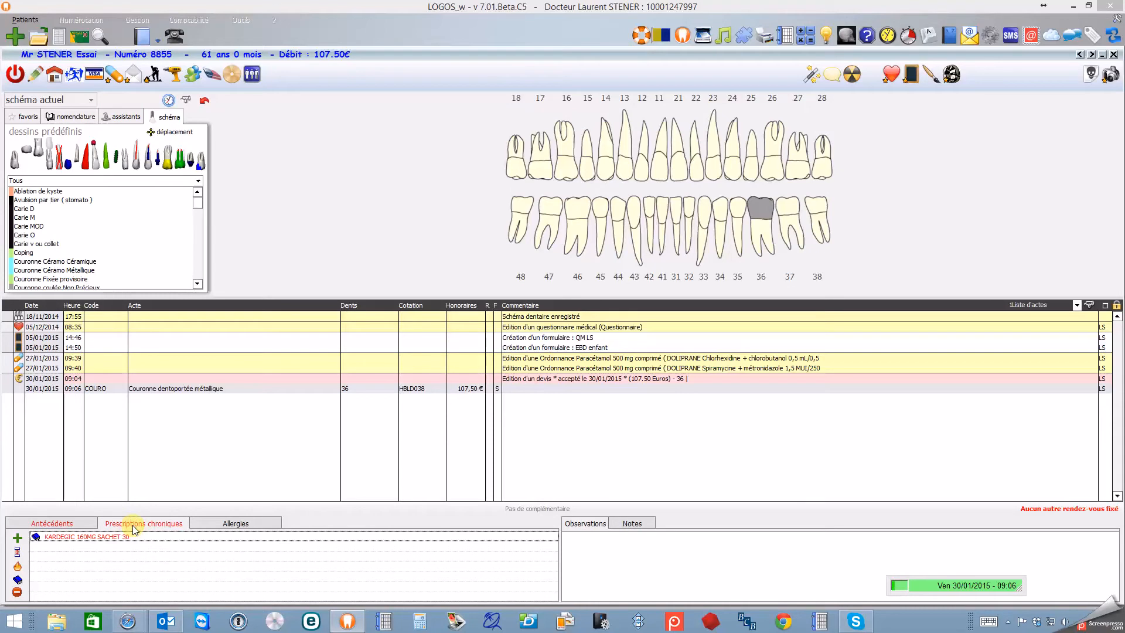
click(18, 581)
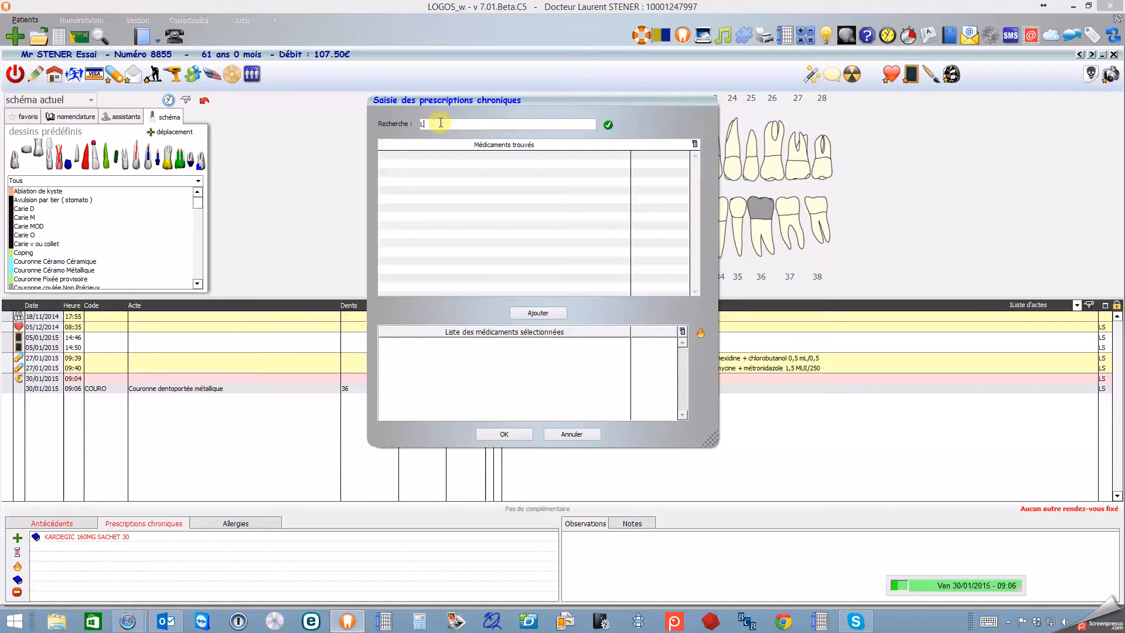
text(LEVOTH)
key(Return)
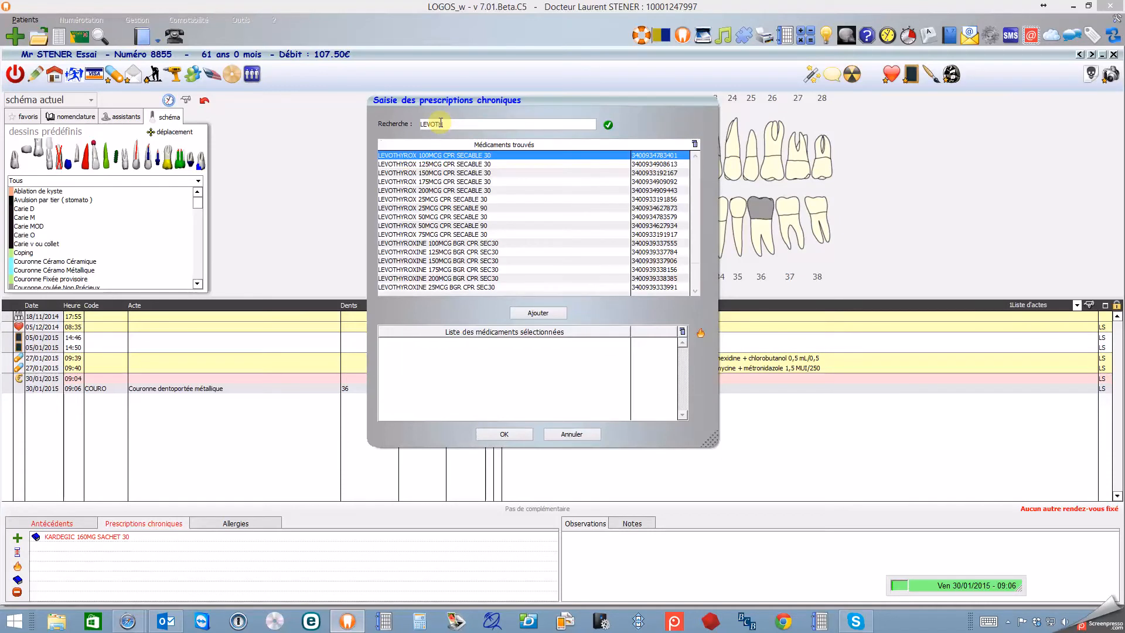
click(469, 155)
double_click(469, 154)
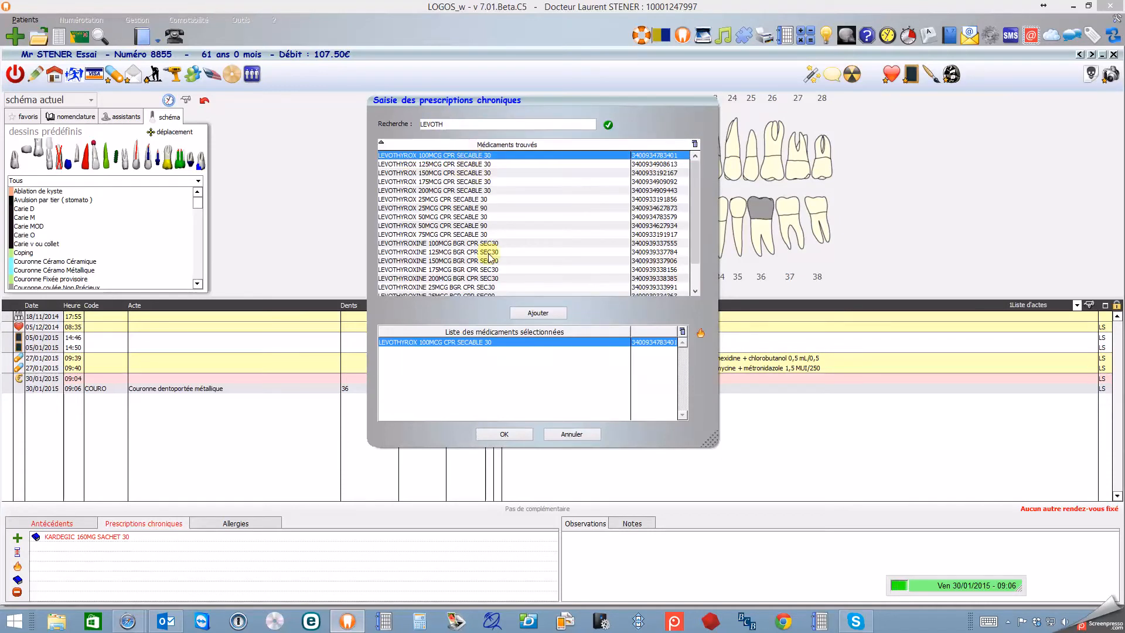
click(517, 437)
Consult the drug monographs of the Levothyrox and Kardegic chronic prescriptions.
click(52, 549)
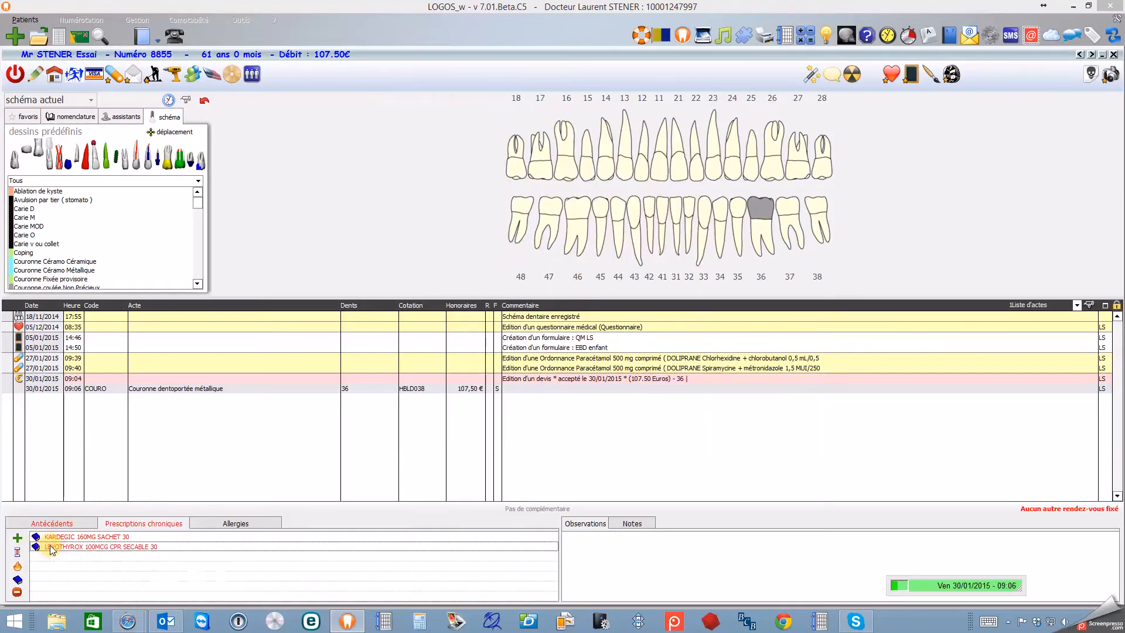
double_click(91, 548)
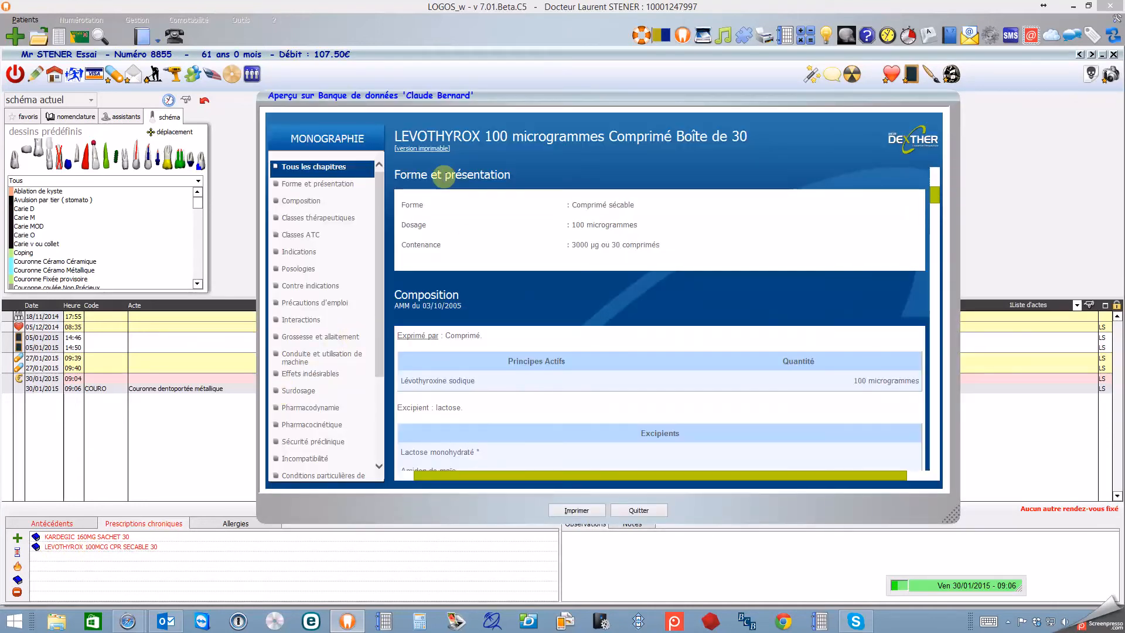
click(635, 510)
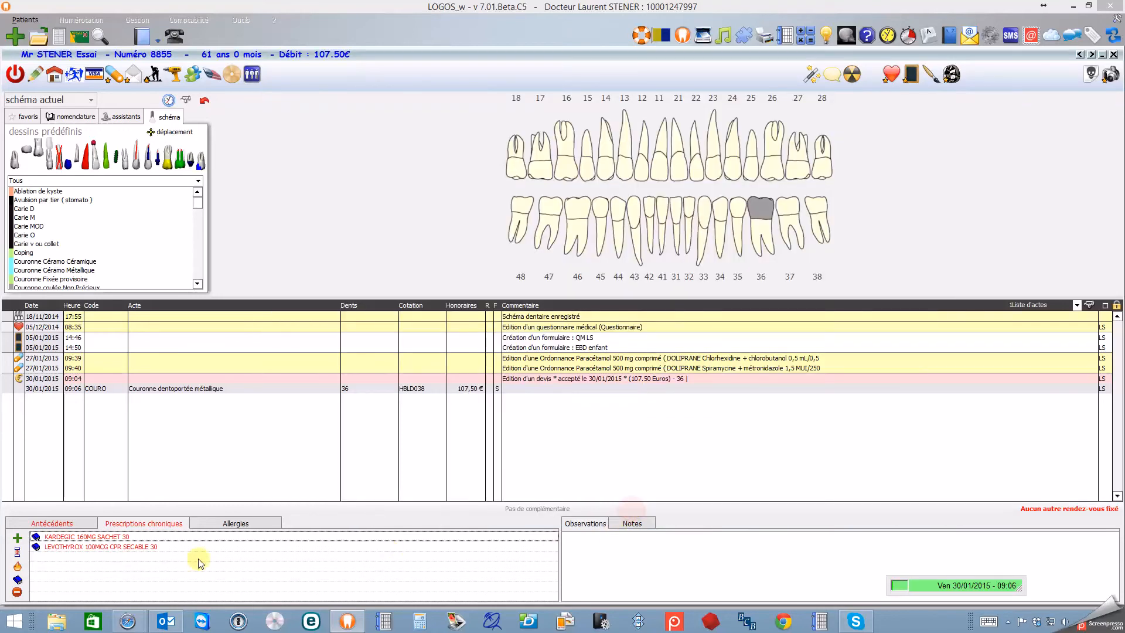
double_click(100, 538)
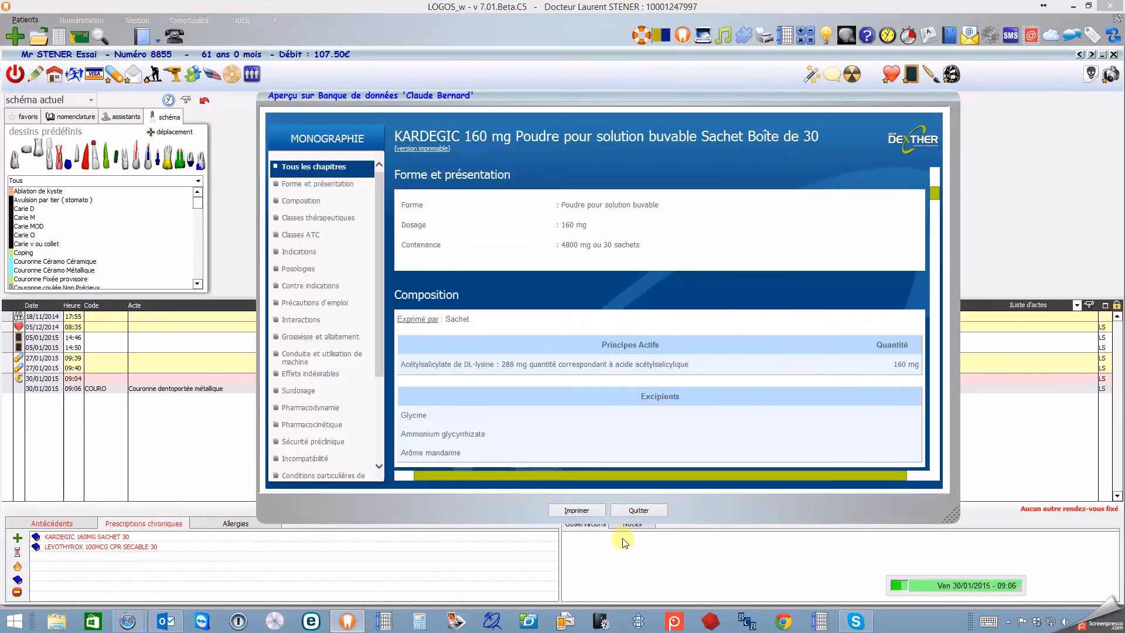
click(638, 510)
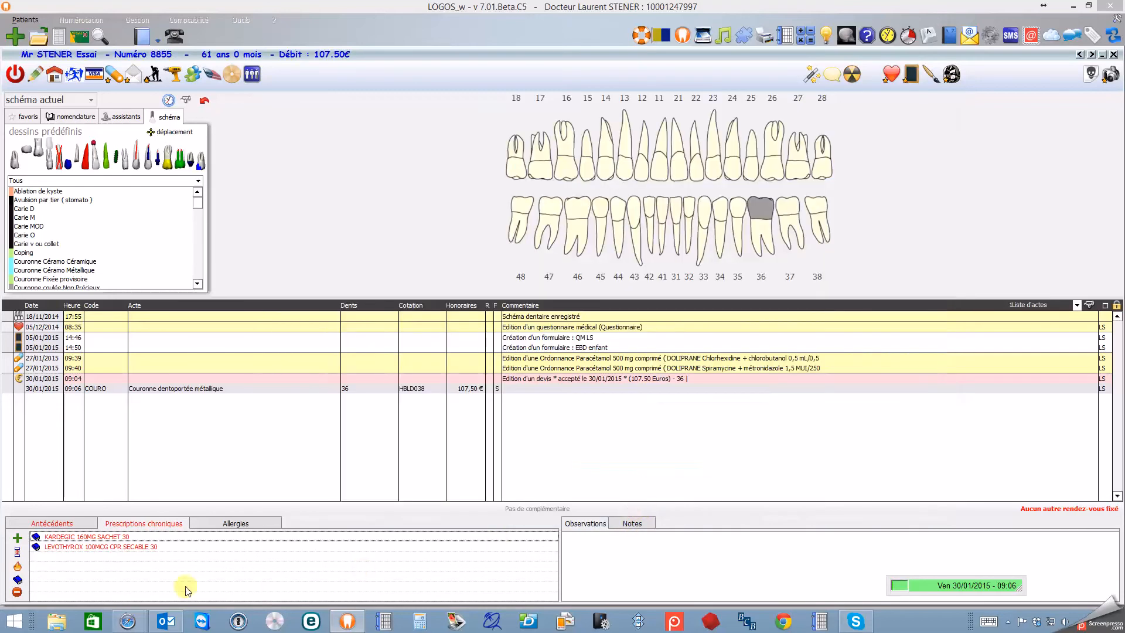
Search the medical history terms for "arter" and add Artériosclérose to the patient's antécédents.
click(64, 523)
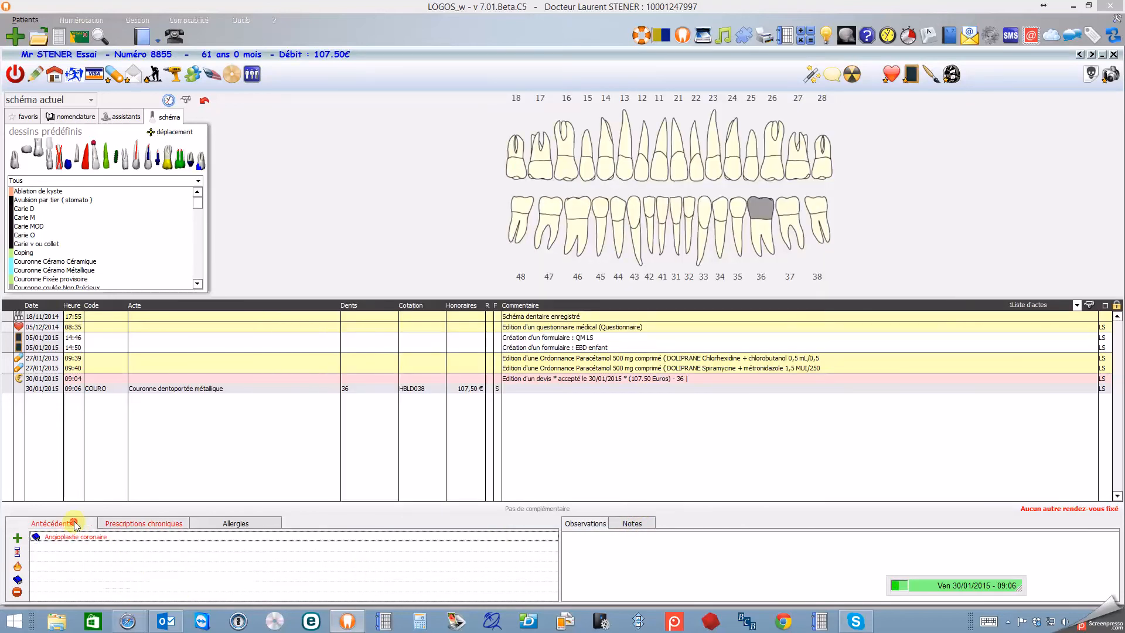
click(17, 584)
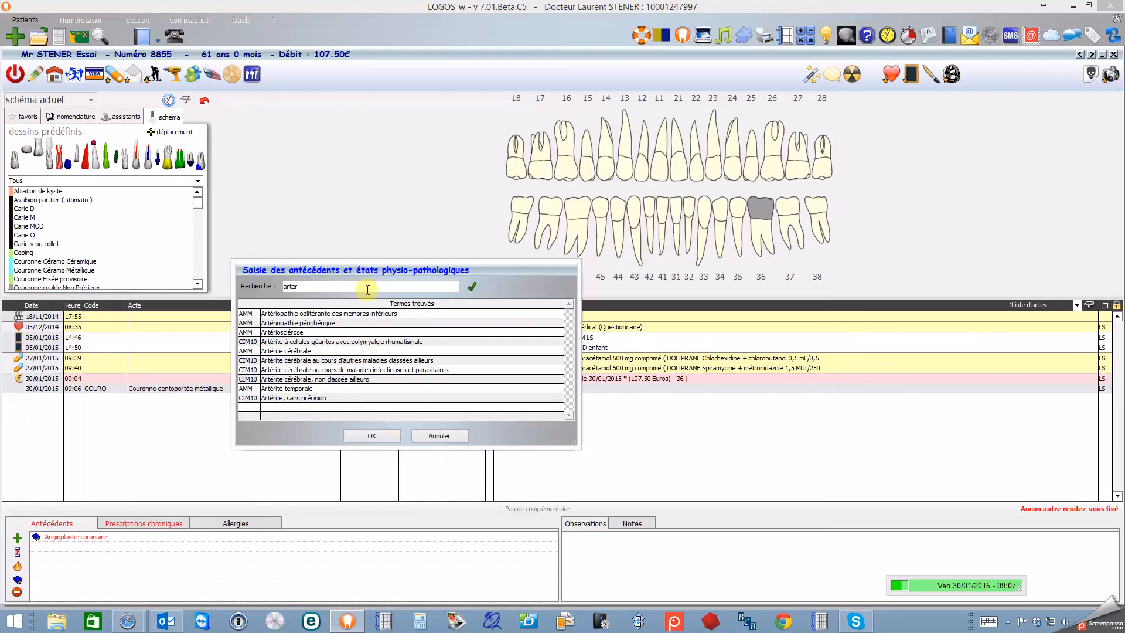
double_click(303, 335)
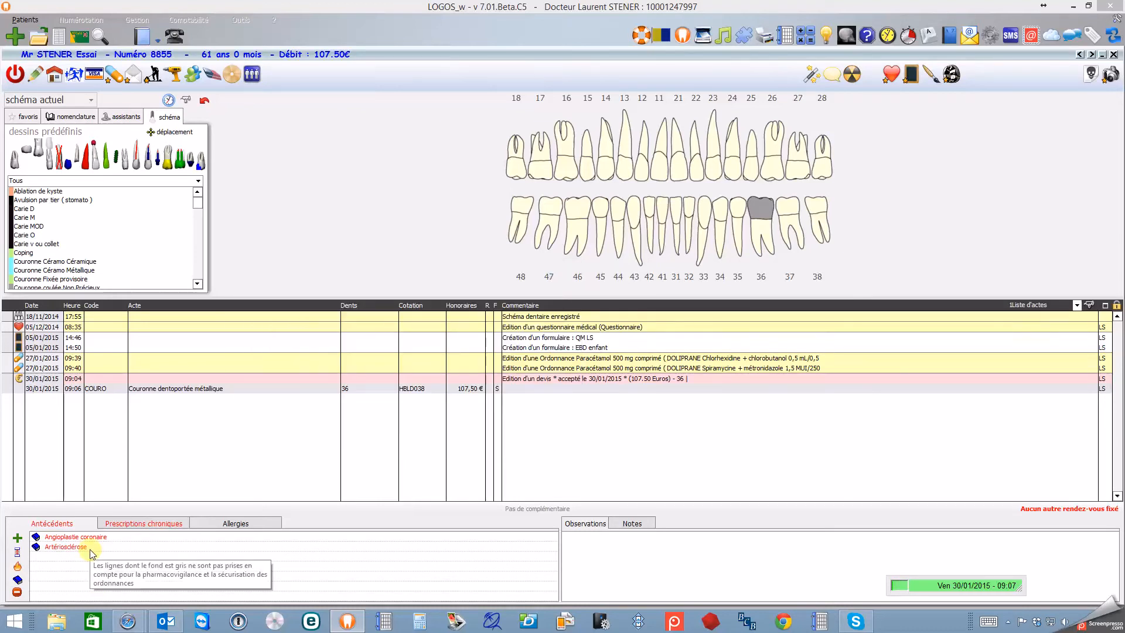
Open a new prescription for the patient and search the pharmacopoeia by specialty for CLAMO.
click(115, 76)
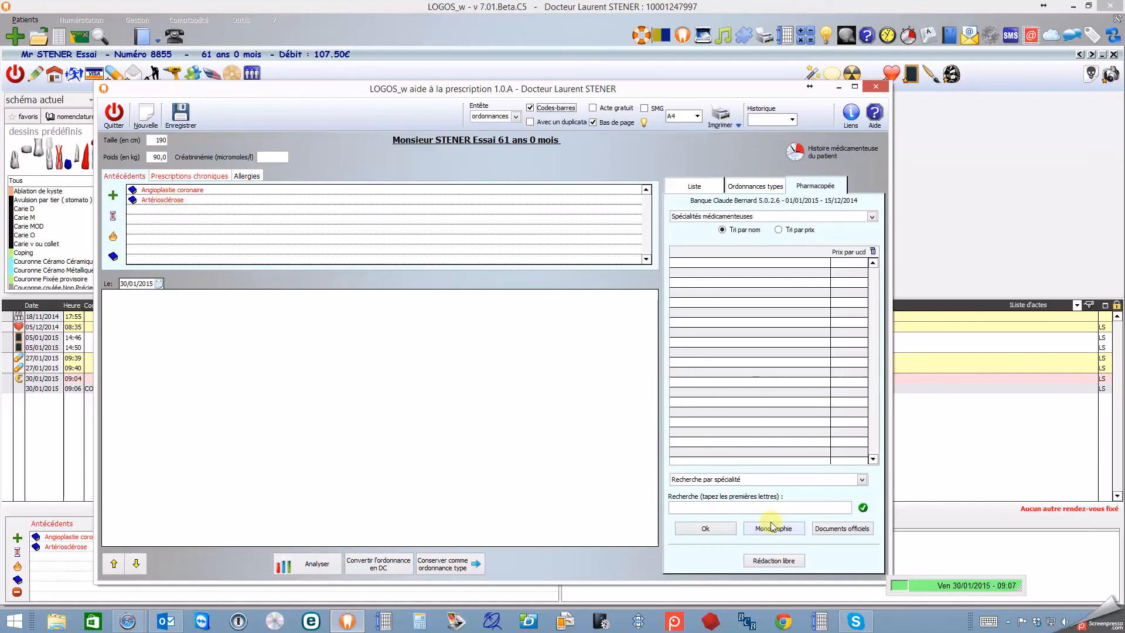
click(725, 507)
text(CLA)
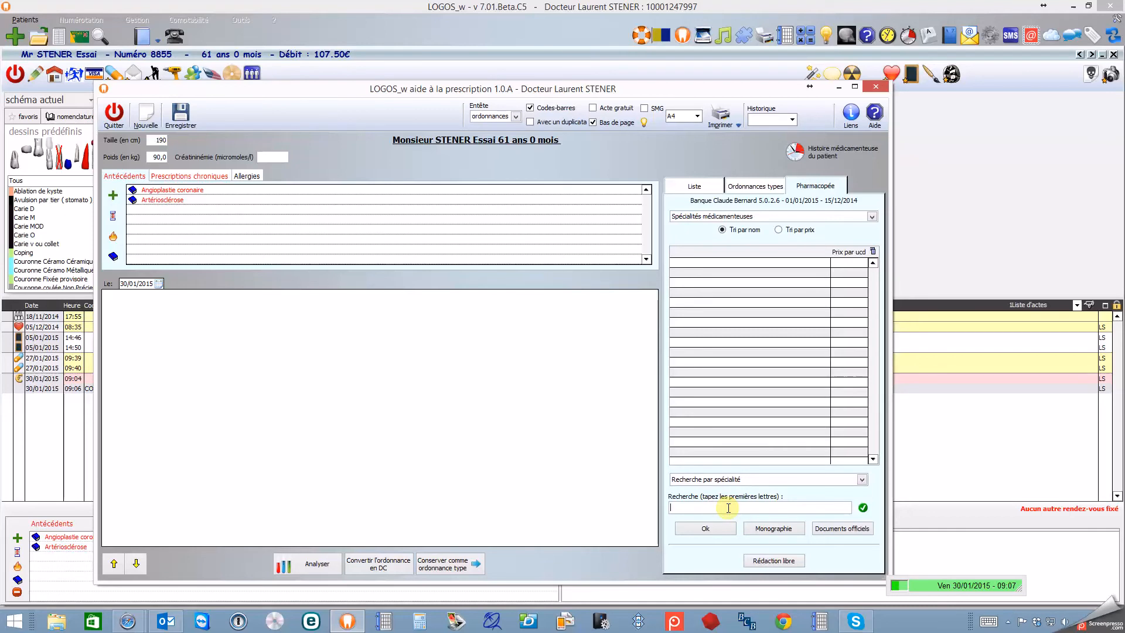
text(MO)
key(Return)
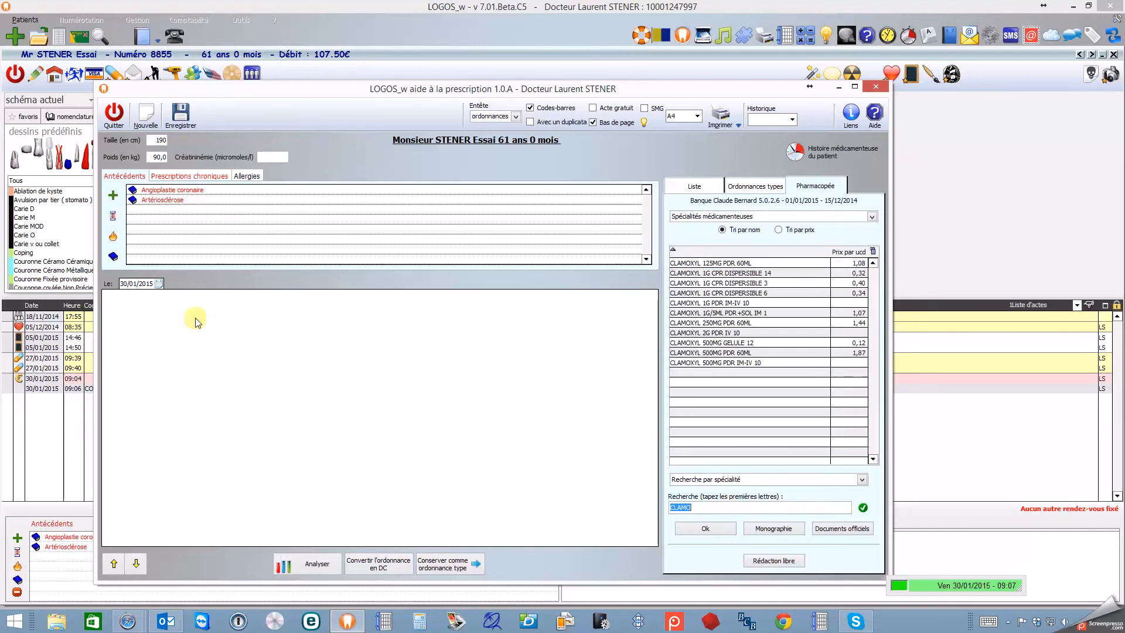
Prescribe CLAMOXYL 500MG GELULE 12 with the structured dosage turned off and convert it to its common denomination (DC).
double_click(738, 344)
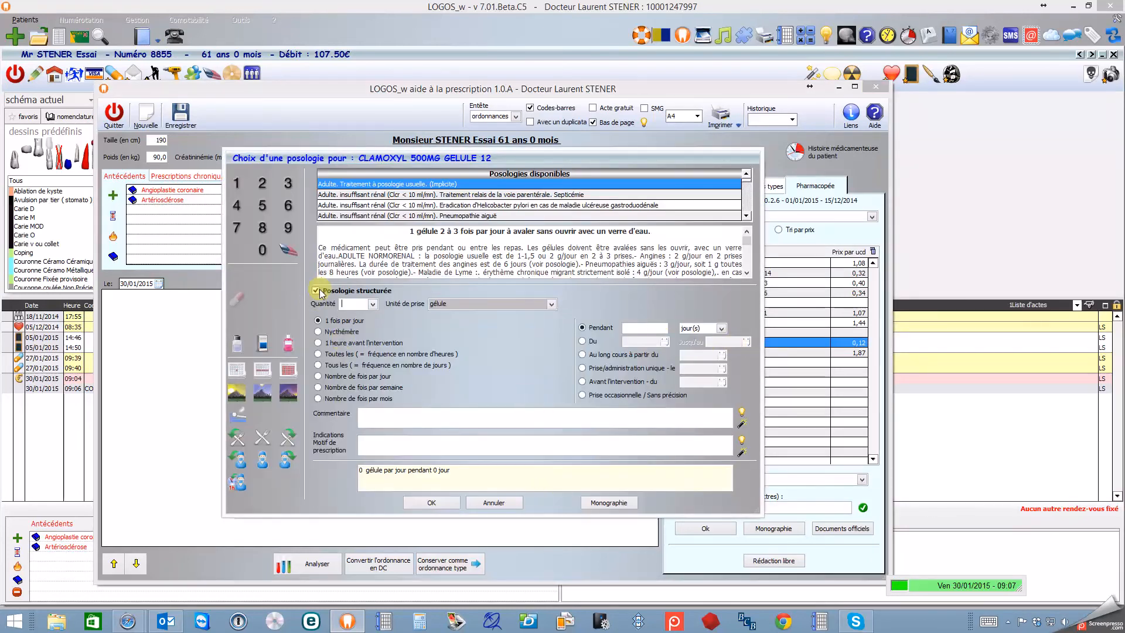
click(319, 291)
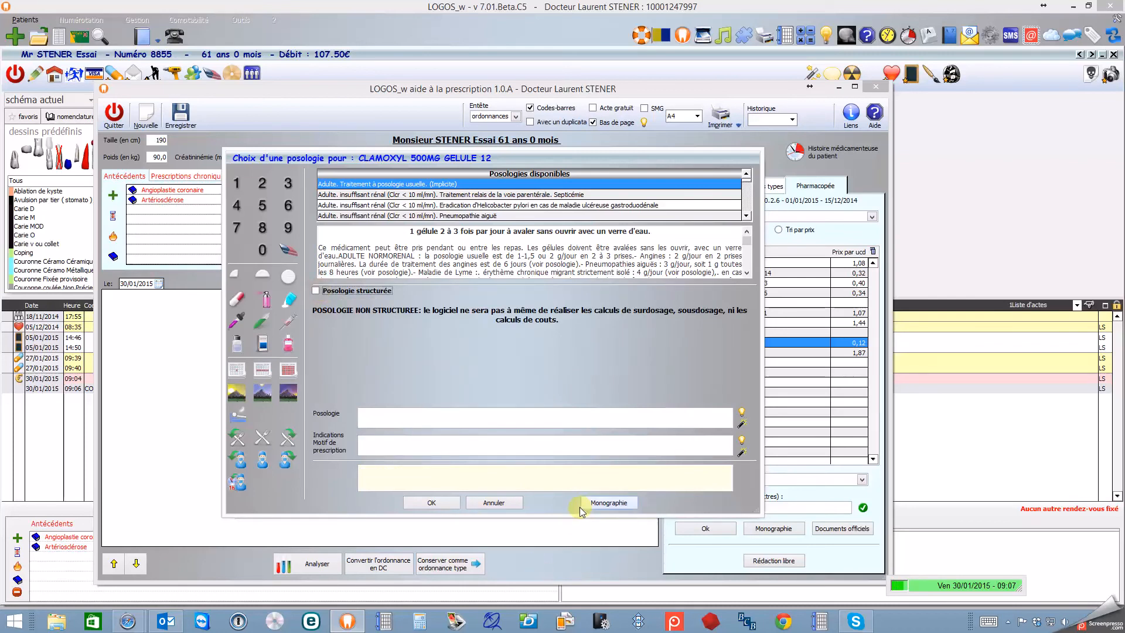
click(419, 499)
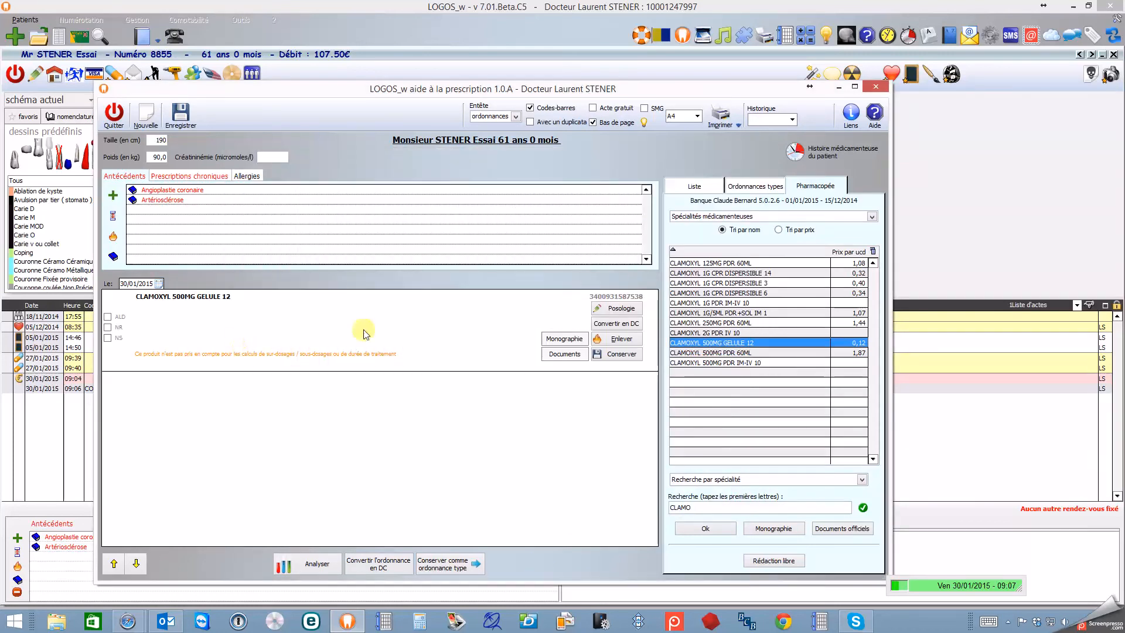
click(612, 325)
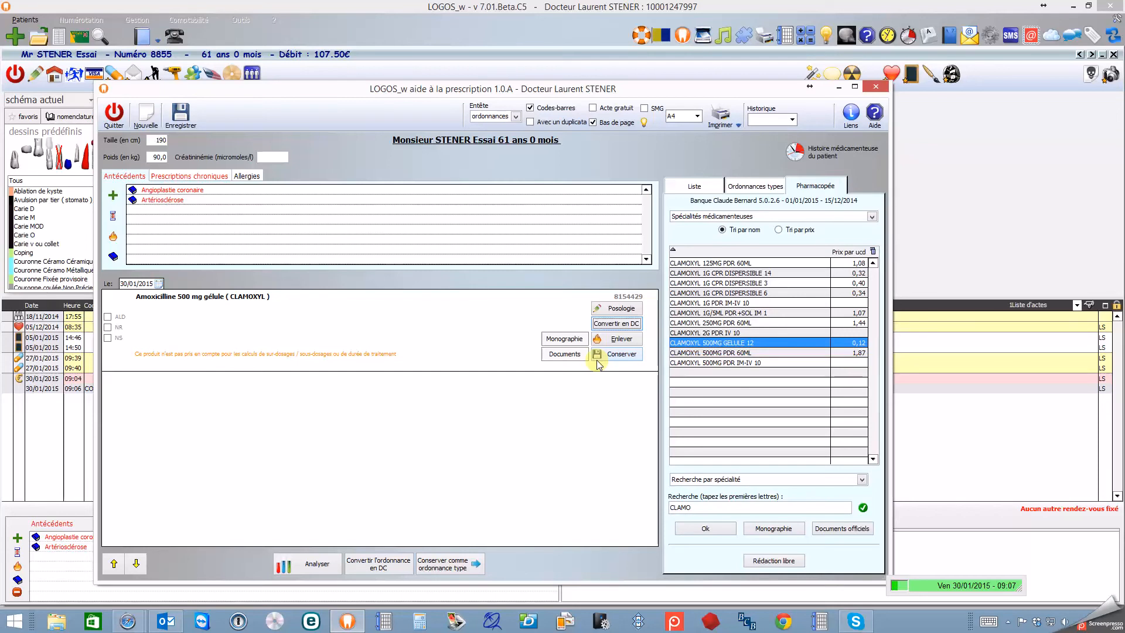
Review the Amoxicilline 500 mg gélule entry in the personal drug list and its record in the prescriptions file.
click(691, 187)
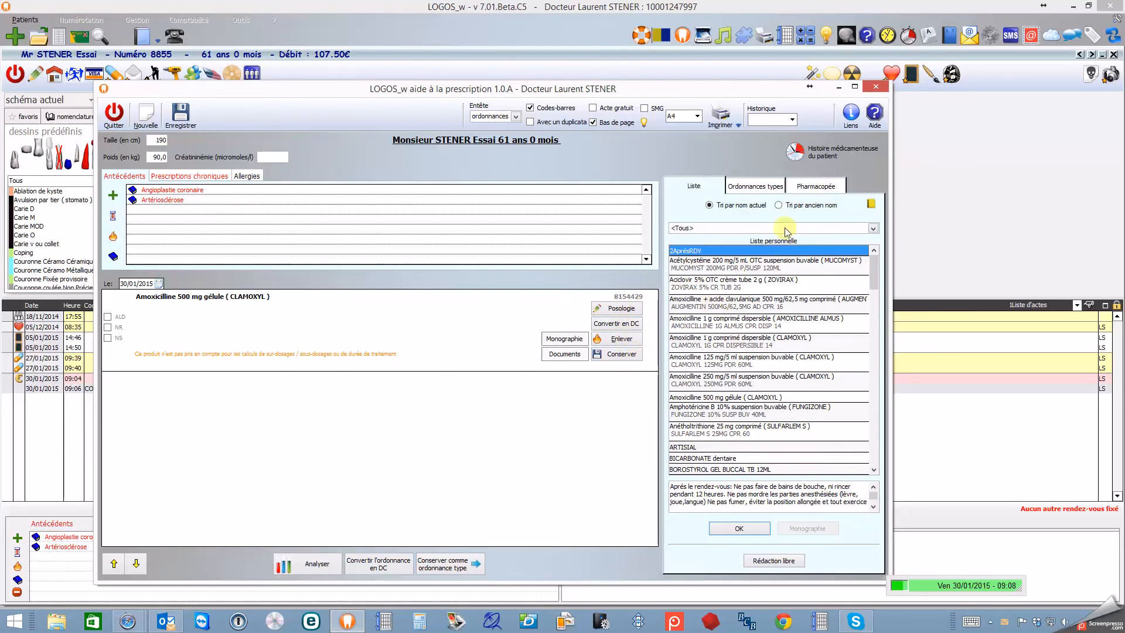
click(708, 382)
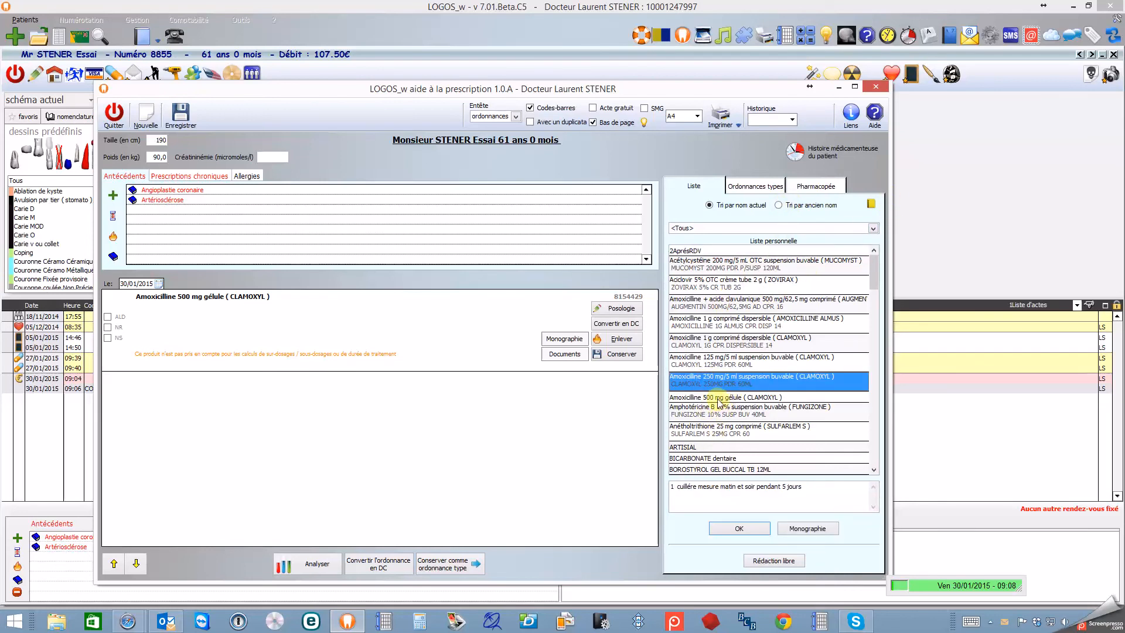
click(718, 399)
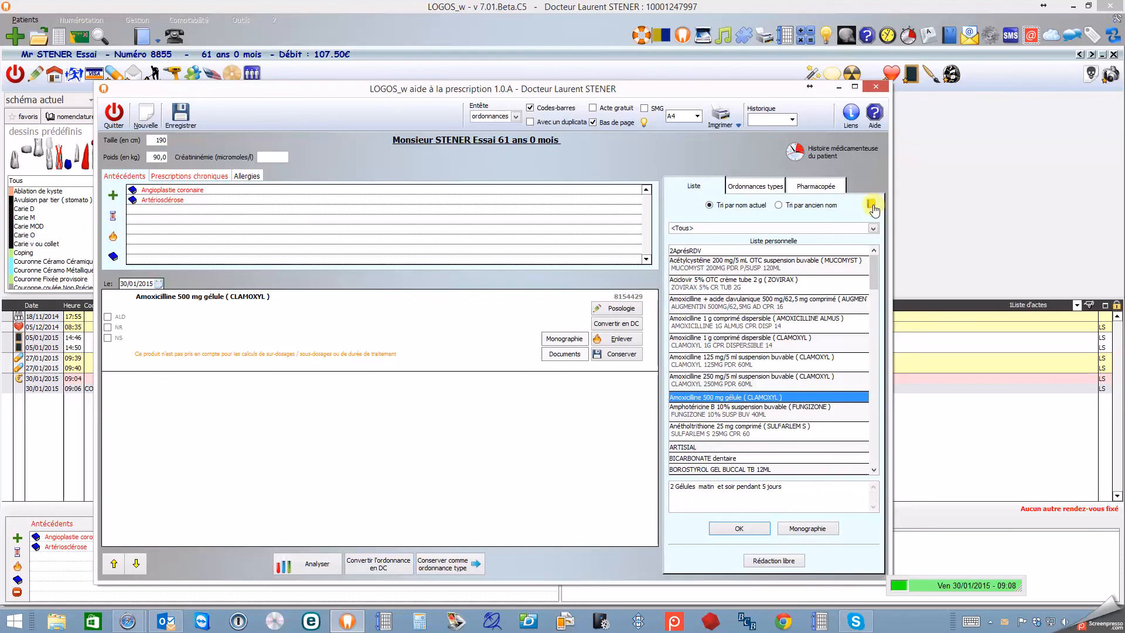
click(871, 205)
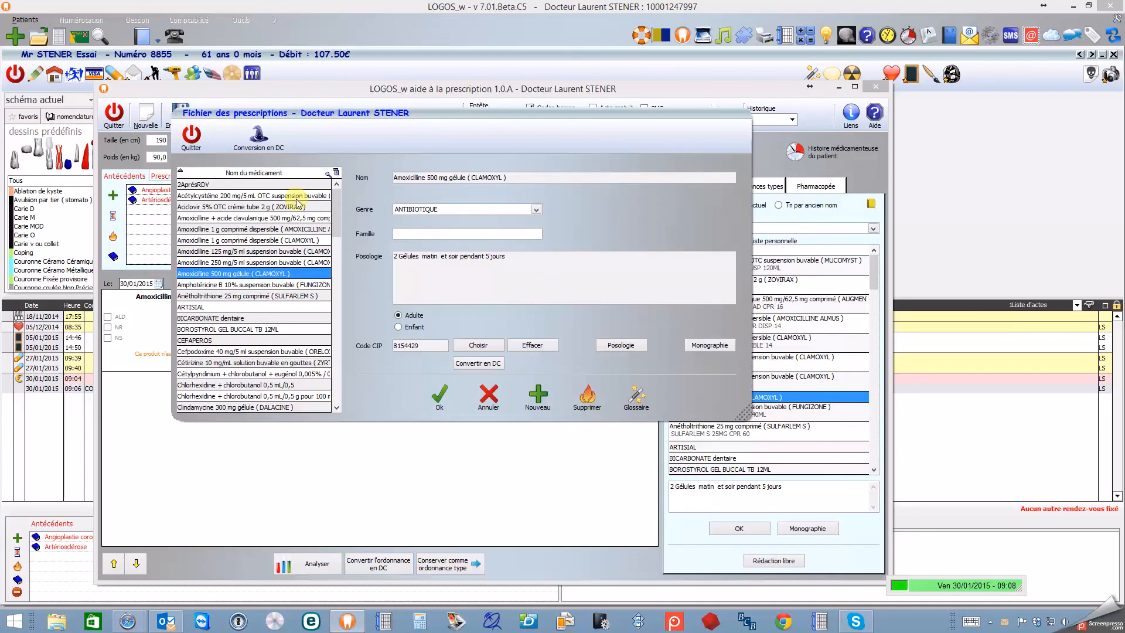
click(191, 135)
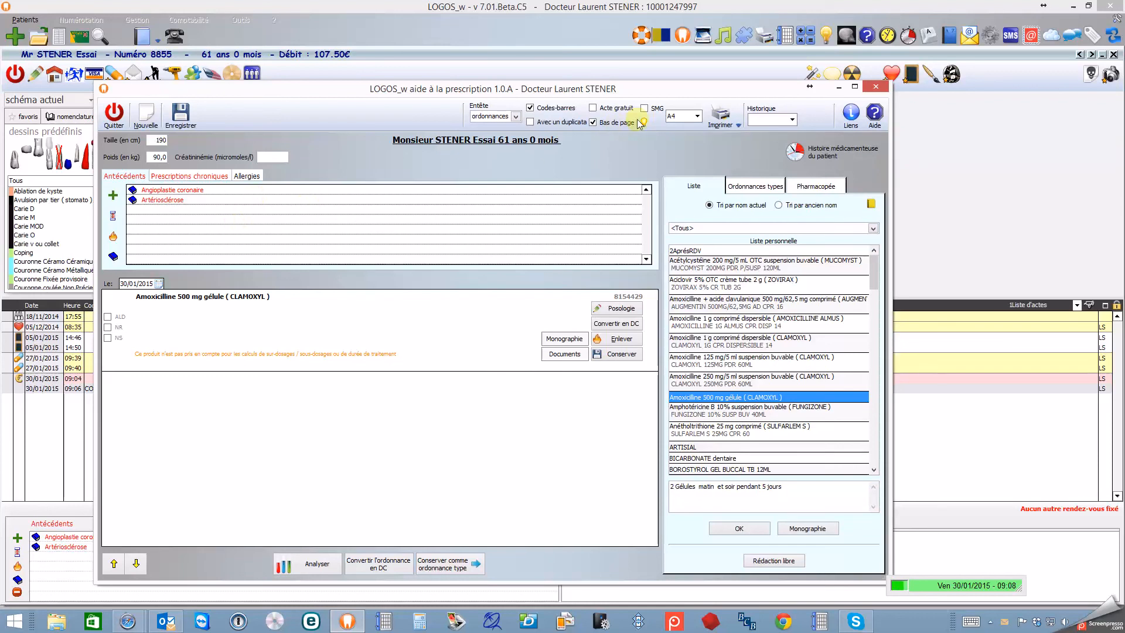
Preview the prescription's printout and quit the prescription assistant.
click(719, 116)
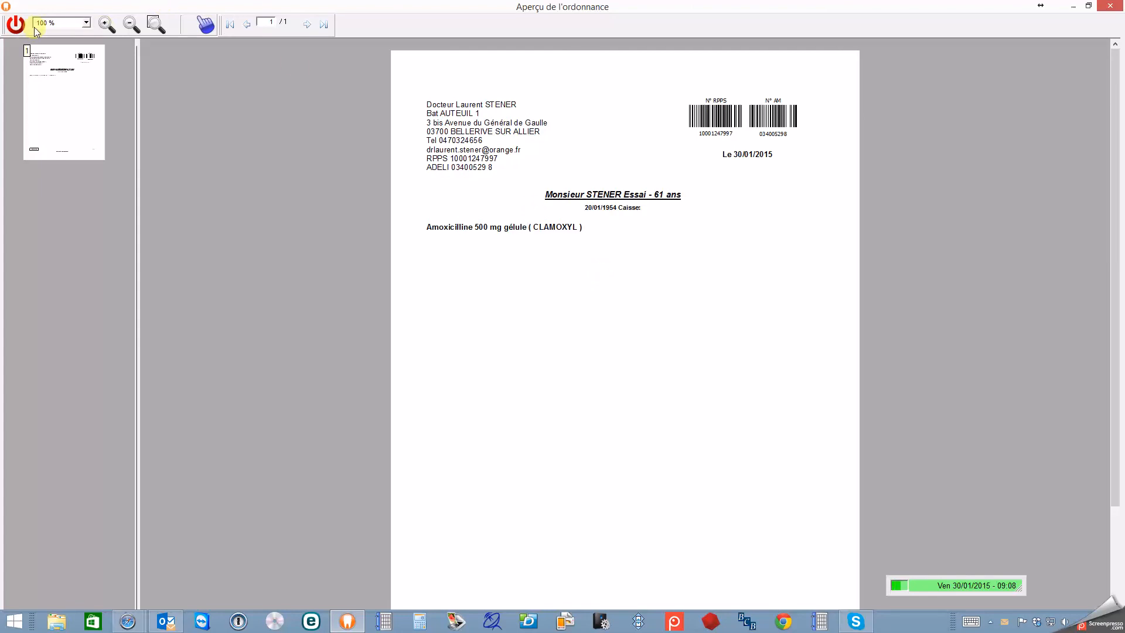
click(15, 25)
click(104, 119)
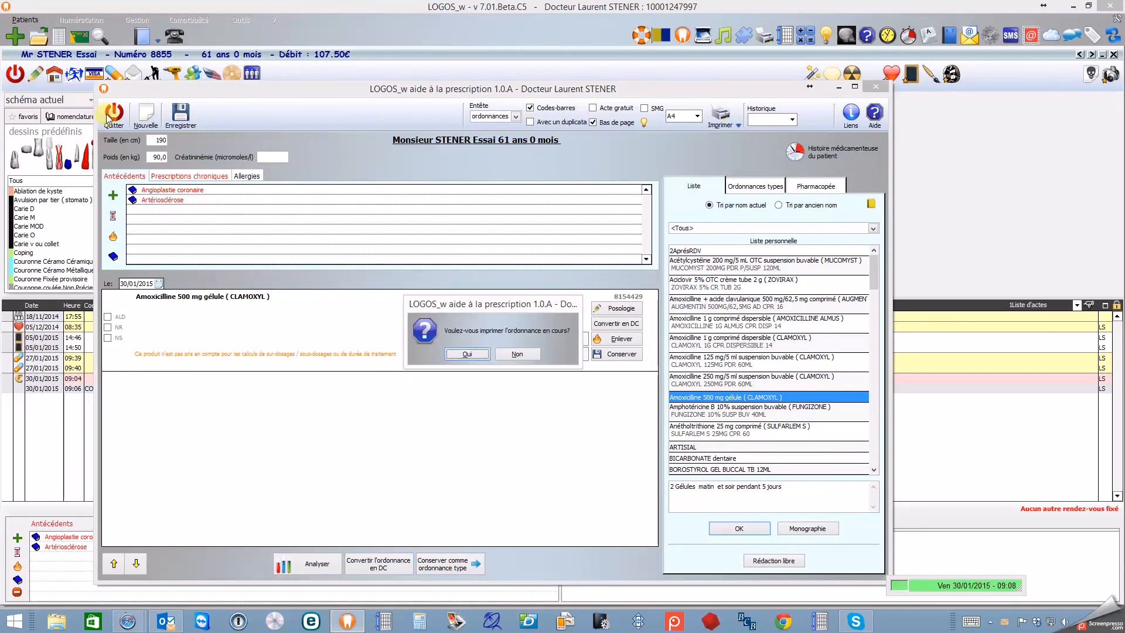